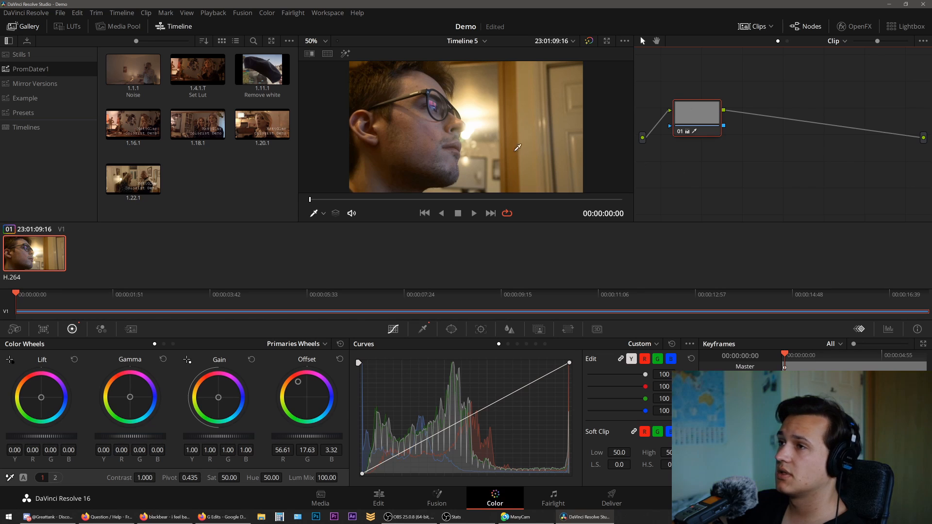
Step: Undo the recent grade changes until the clip's full node tree is back, and arrange nodes 04, 06, 07 and 08 within view
{"action": "left_click", "coordinate": [226, 194]}
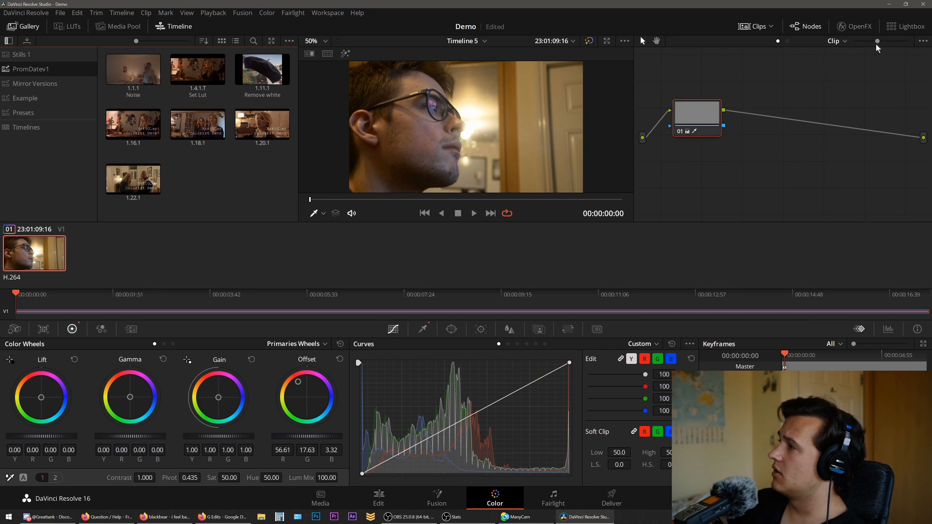
{"action": "left_click_drag", "start_coordinate": [878, 40], "coordinate": [822, 62]}
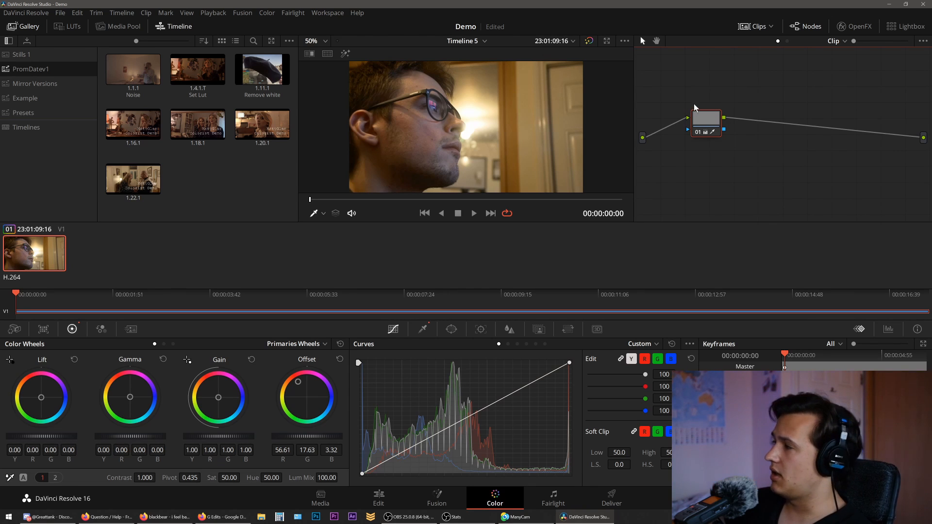
{"action": "key", "text": "ctrl+z"}
{"action": "key", "text": "ctrl+z"}
{"action": "key", "text": "ctrl+z"}
{"action": "key", "text": "ctrl+z"}
{"action": "key", "text": "ctrl+z"}
{"action": "key", "text": "ctrl+z"}
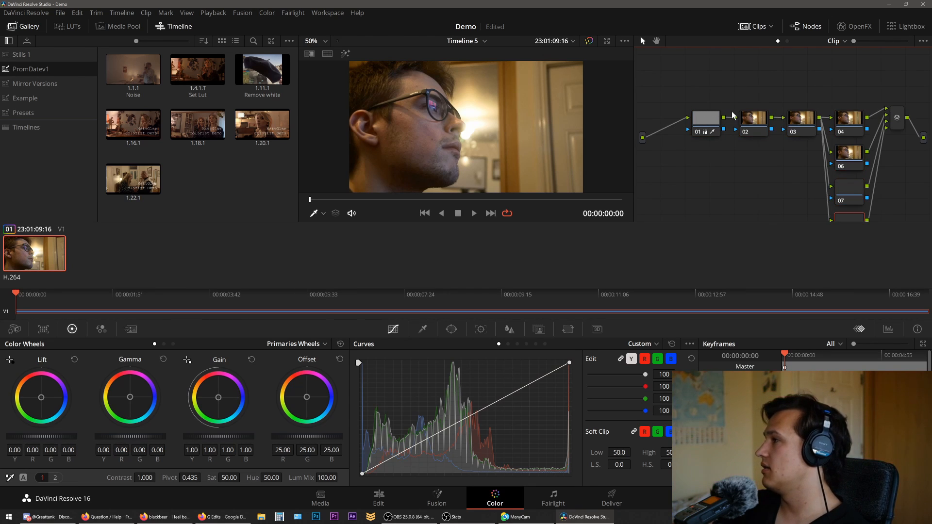
{"action": "key", "text": "ctrl+z"}
{"action": "key", "text": "ctrl+z"}
{"action": "left_click_drag", "start_coordinate": [869, 92], "coordinate": [844, 223]}
{"action": "key", "text": "ctrl+z"}
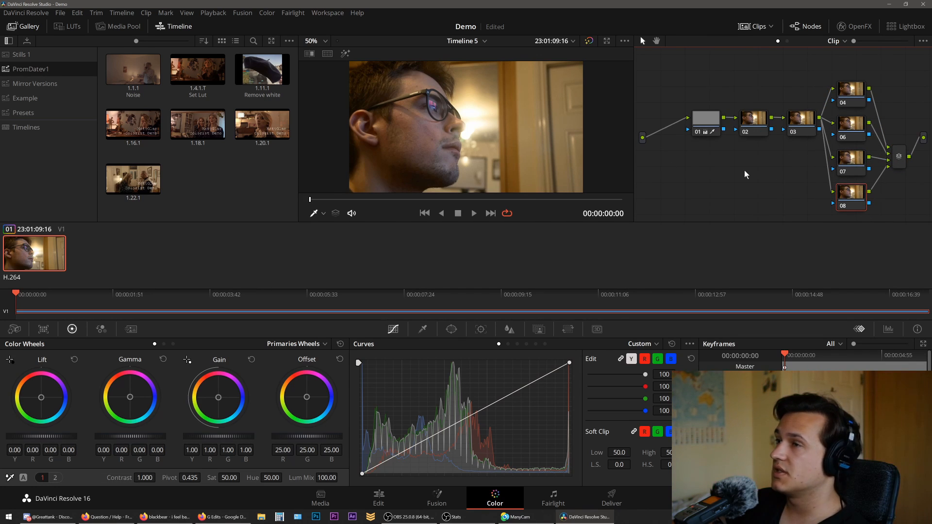
Step: Grab a still of the first clip and apply its saved grade to the guitar clip 04
{"action": "right_click", "coordinate": [454, 126]}
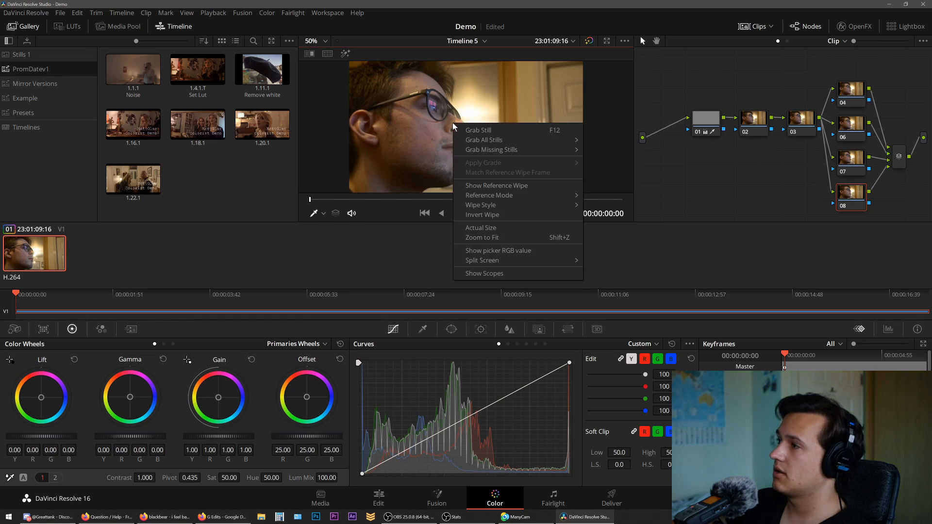
{"action": "left_click", "coordinate": [476, 131]}
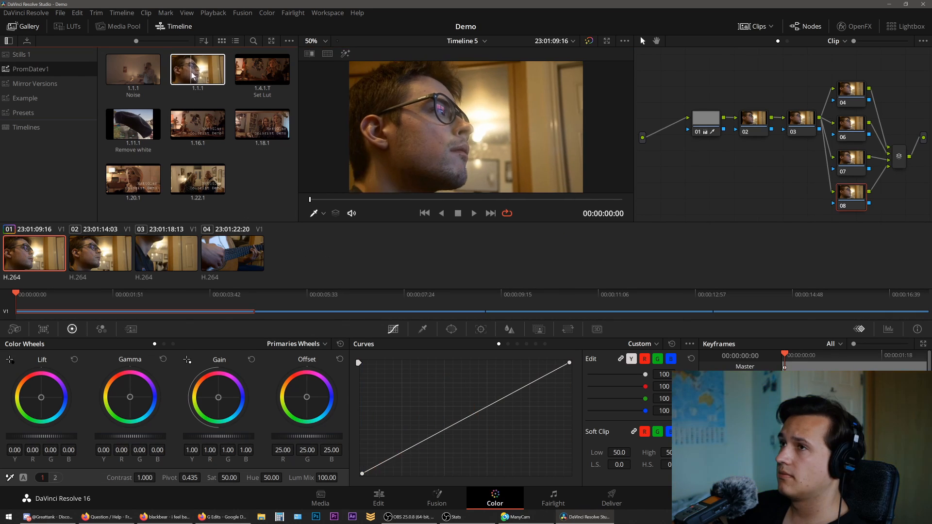
{"action": "left_click", "coordinate": [110, 252]}
{"action": "left_click", "coordinate": [224, 256]}
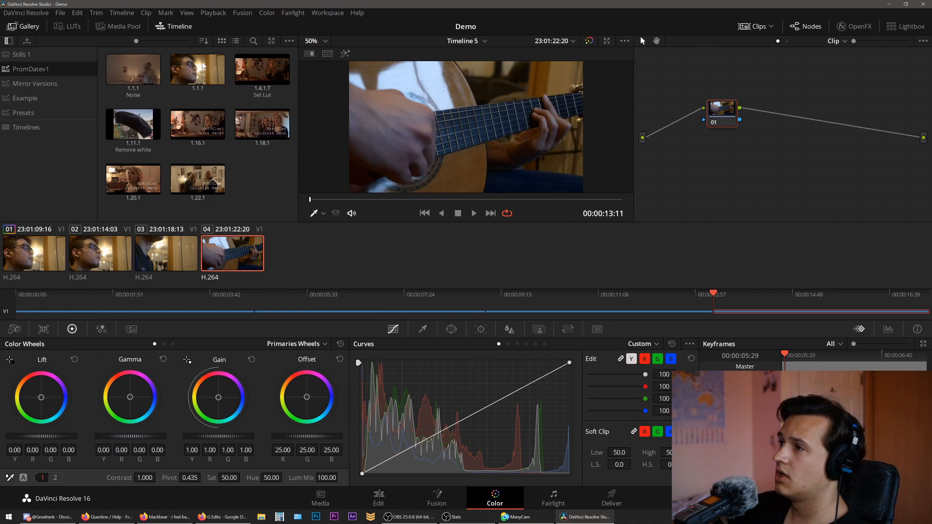
{"action": "left_click_drag", "start_coordinate": [225, 71], "coordinate": [706, 117]}
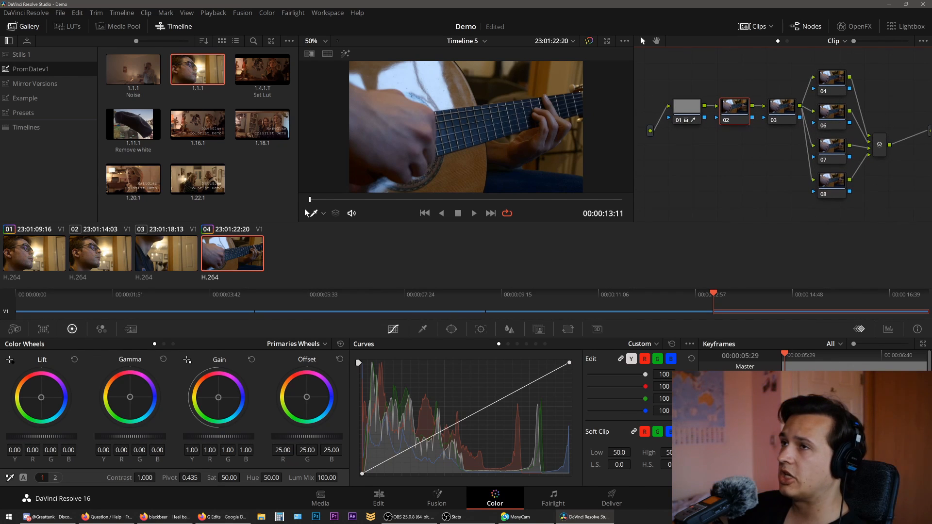
{"action": "left_click", "coordinate": [261, 197]}
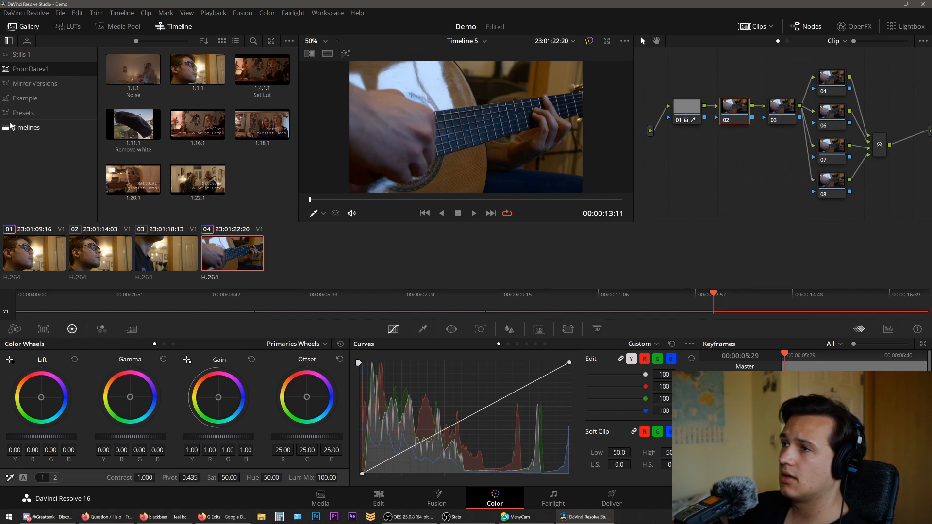
Step: Check the options for adding a PowerGrade album without creating one, and hide the Gallery
{"action": "right_click", "coordinate": [28, 148]}
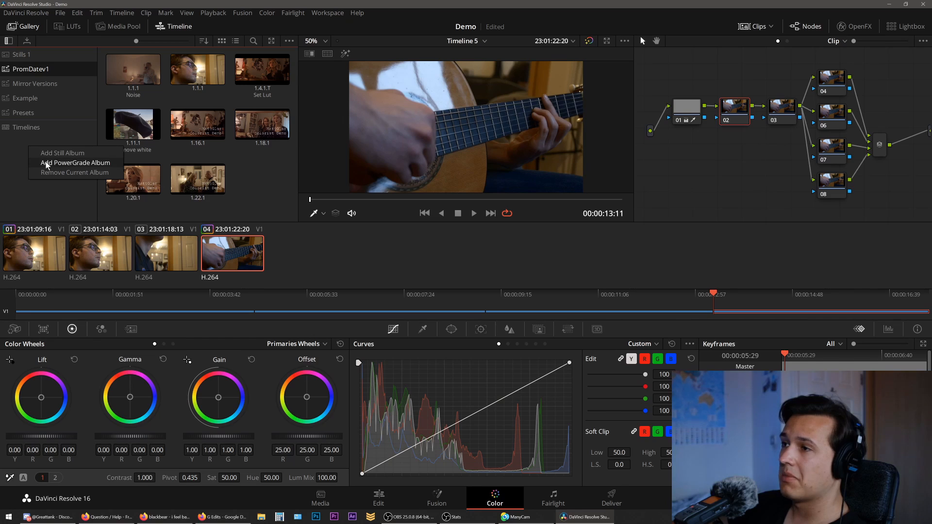
{"action": "left_click", "coordinate": [25, 167]}
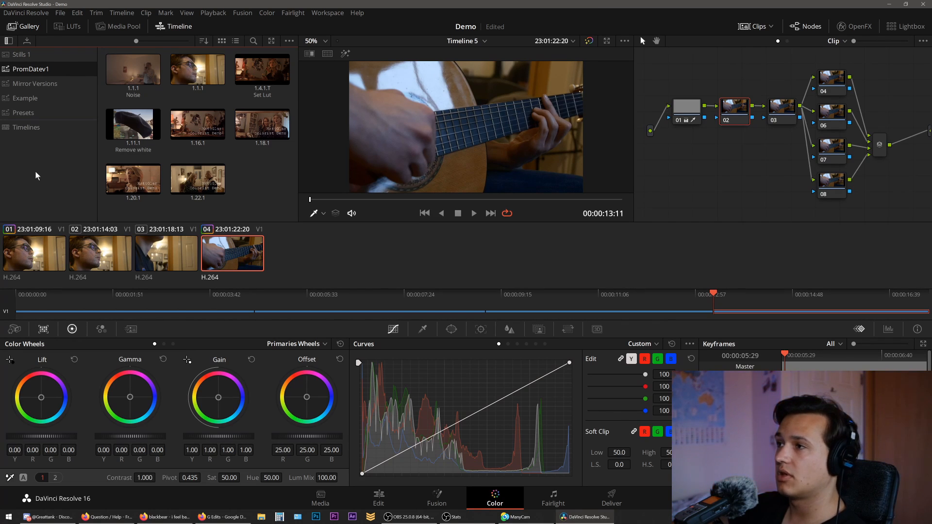
{"action": "left_click", "coordinate": [24, 26]}
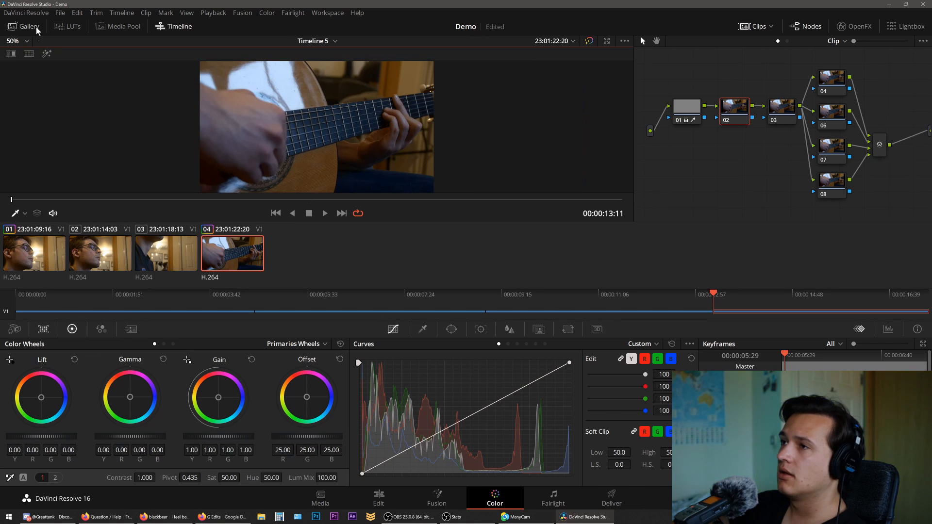
Step: Browse the ACES, Astrodesign and DJI LUT folders, and view the project's media pool before hiding it
{"action": "left_click", "coordinate": [59, 29]}
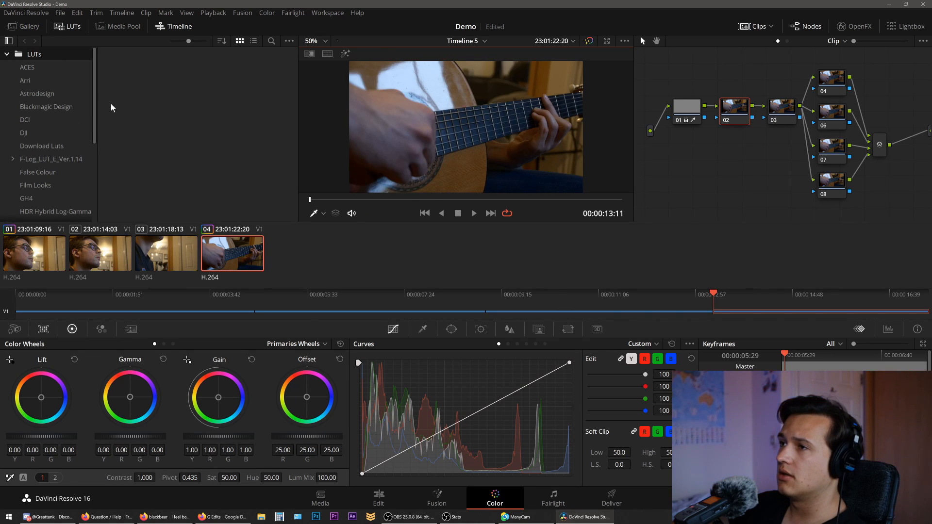
{"action": "left_click", "coordinate": [45, 70]}
{"action": "left_click", "coordinate": [46, 94]}
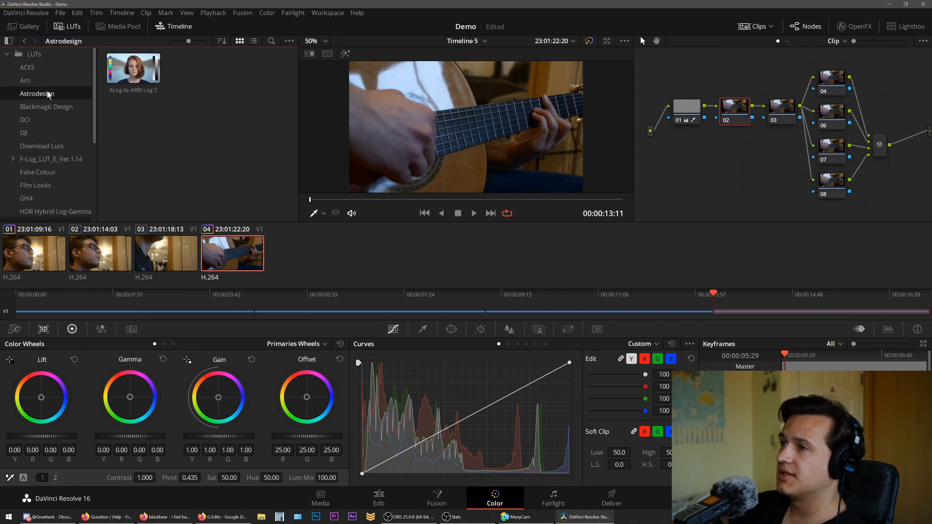
{"action": "left_click", "coordinate": [48, 134]}
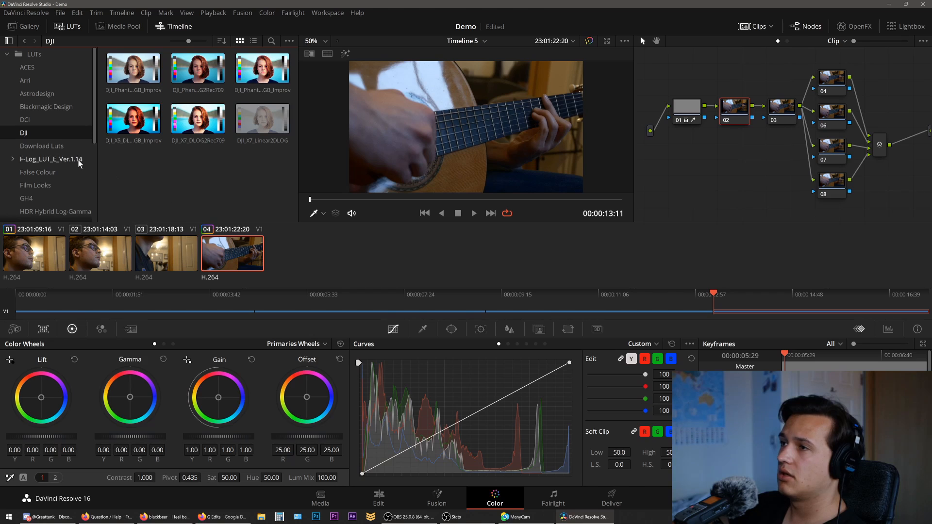
{"action": "scroll", "coordinate": [77, 163], "scroll_direction": "down", "scroll_amount": 1}
{"action": "scroll", "coordinate": [51, 72], "scroll_direction": "up", "scroll_amount": 1}
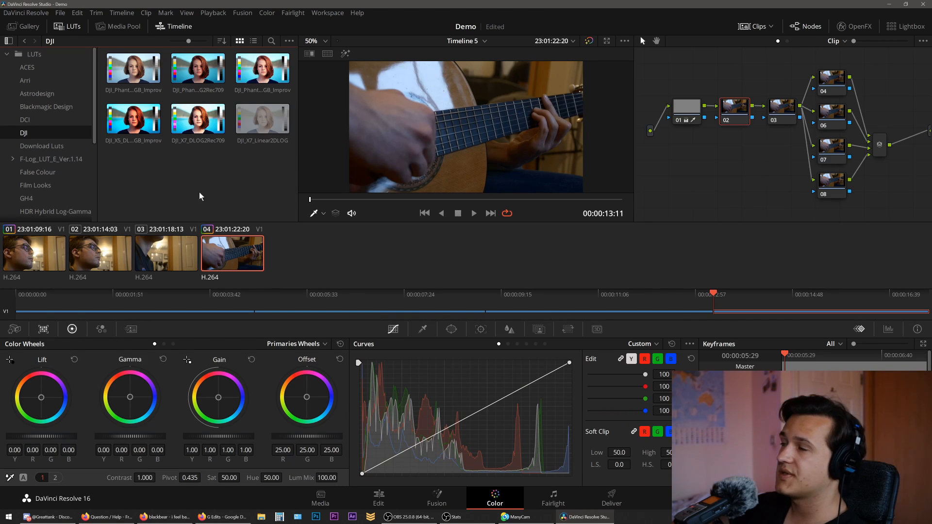
{"action": "left_click", "coordinate": [118, 27]}
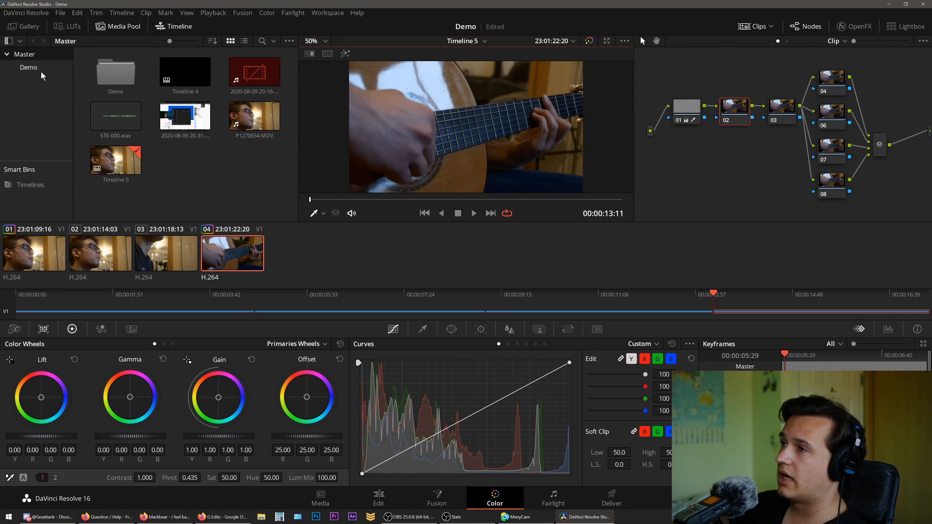
{"action": "left_click", "coordinate": [121, 27]}
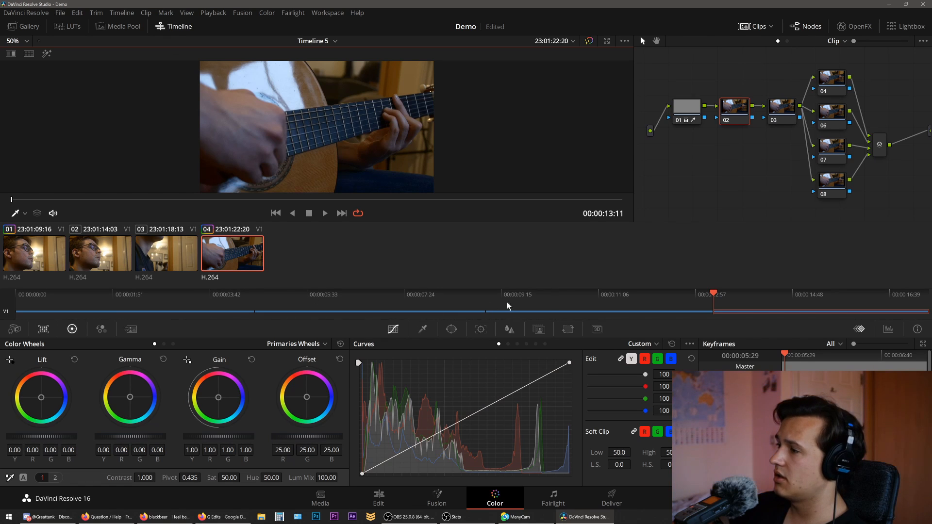
Step: Move the playhead into clip 02 at 00:00:07:36 and hide the mini timeline
{"action": "left_click_drag", "start_coordinate": [563, 296], "coordinate": [418, 295]}
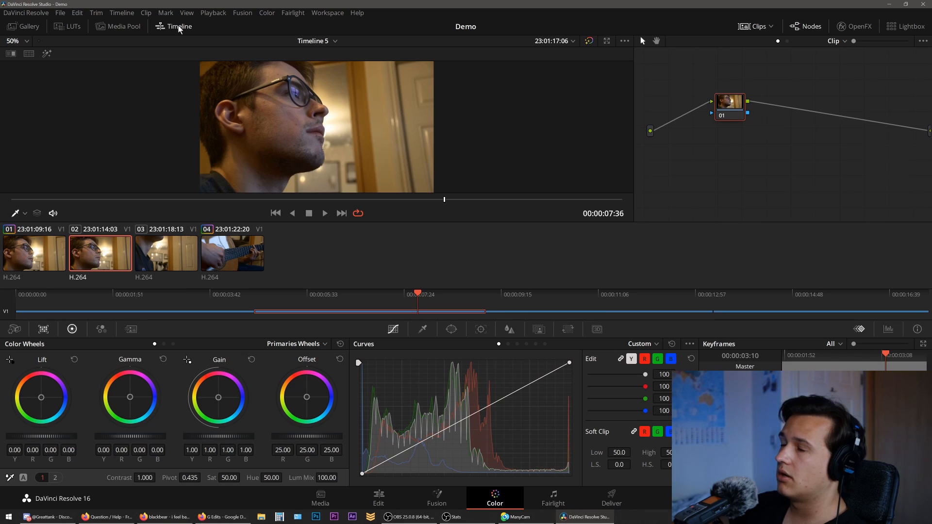
{"action": "left_click", "coordinate": [177, 29]}
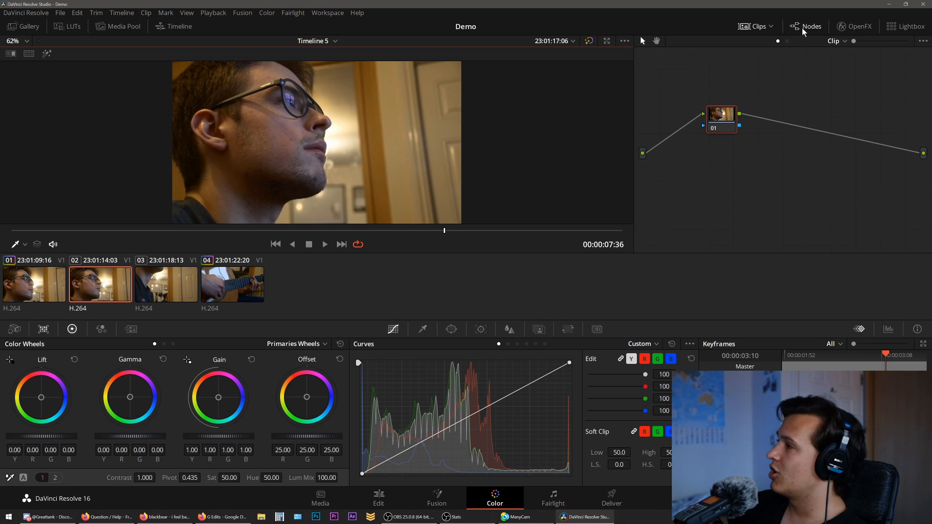
{"action": "left_click_drag", "start_coordinate": [723, 121], "coordinate": [747, 133]}
Step: Browse the OpenFX library and apply the ResolveFX Color Palette effect to node 01 of clip 02
{"action": "left_click", "coordinate": [856, 27]}
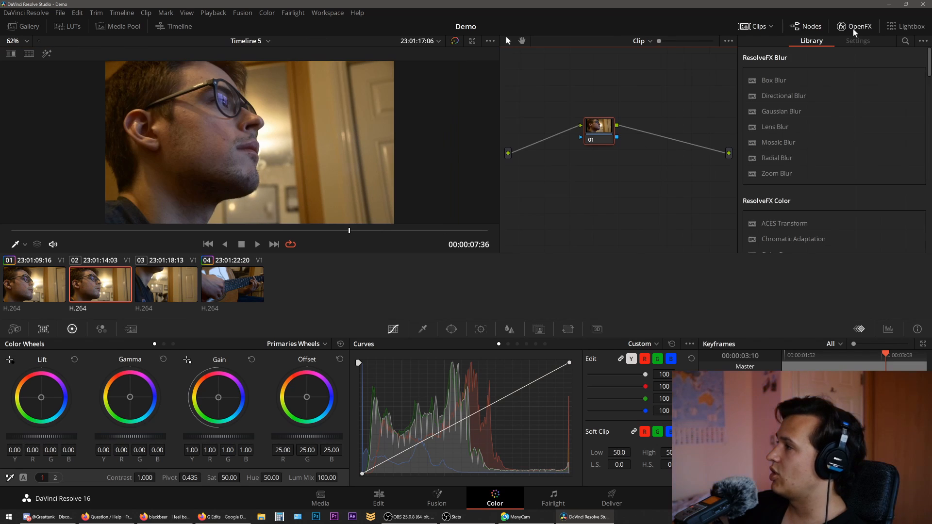
{"action": "scroll", "coordinate": [787, 97], "scroll_direction": "down", "scroll_amount": 6}
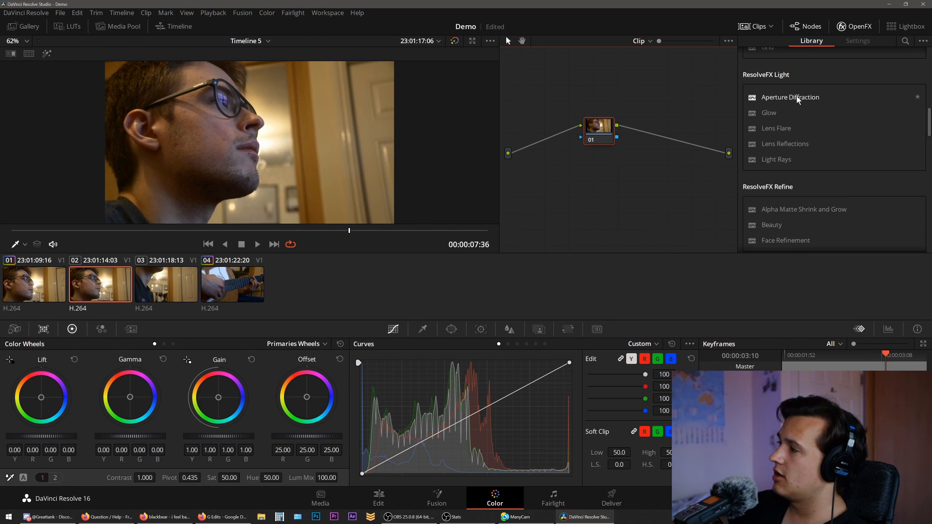
{"action": "scroll", "coordinate": [795, 102], "scroll_direction": "down", "scroll_amount": 6}
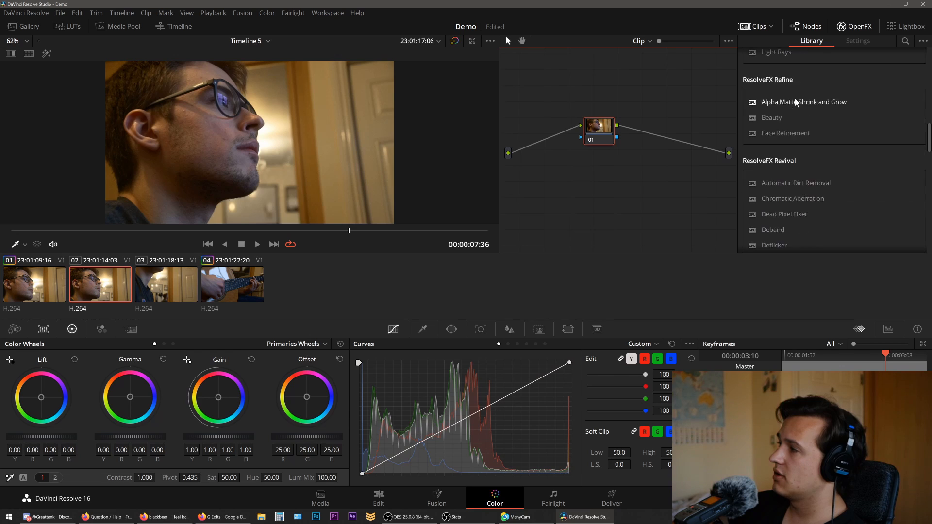
{"action": "scroll", "coordinate": [799, 105], "scroll_direction": "up", "scroll_amount": 3}
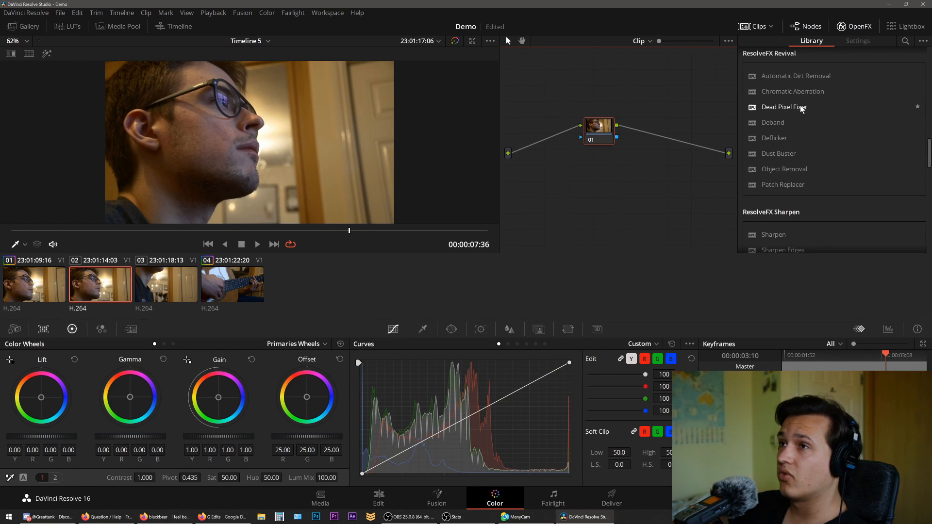
{"action": "scroll", "coordinate": [791, 127], "scroll_direction": "up", "scroll_amount": 10}
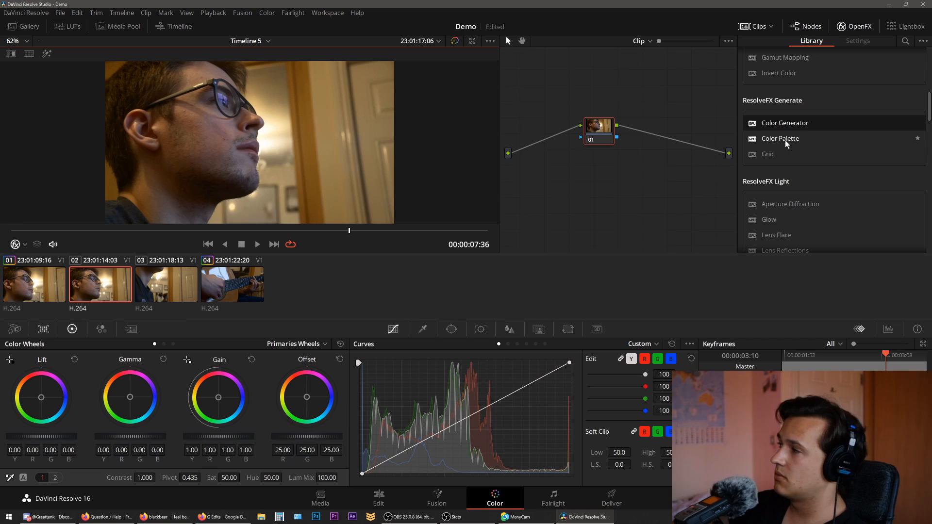
{"action": "left_click_drag", "start_coordinate": [777, 139], "coordinate": [605, 132]}
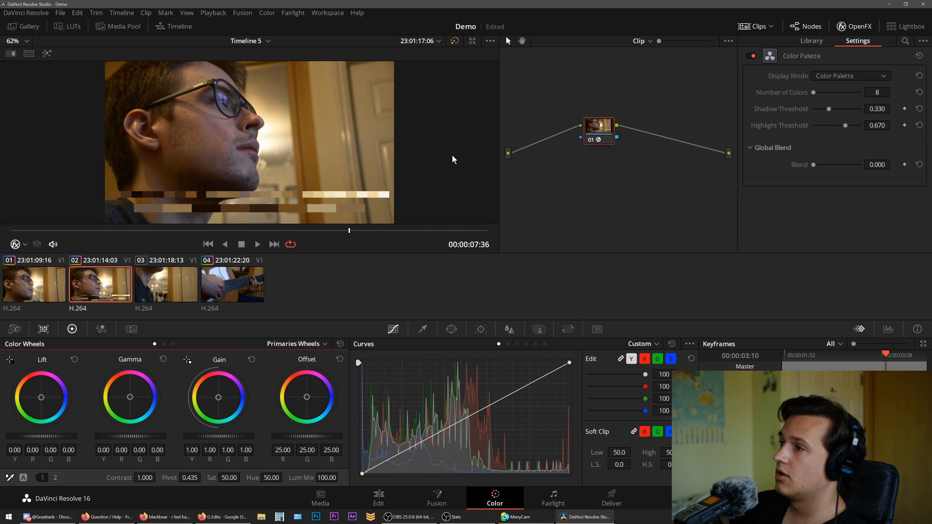
{"action": "left_click_drag", "start_coordinate": [602, 127], "coordinate": [586, 130]}
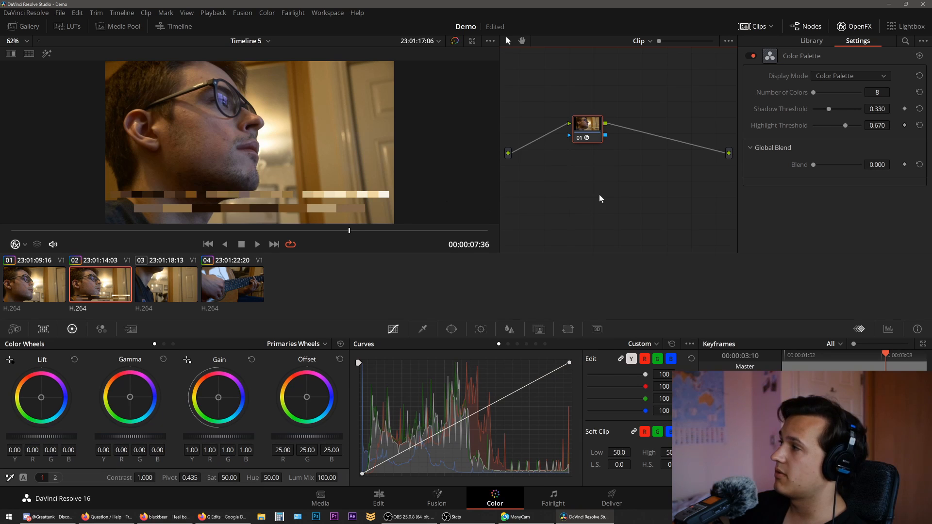
Step: View all the timeline's clips in the Lightbox with larger thumbnails, and return to the color controls
{"action": "left_click", "coordinate": [904, 27]}
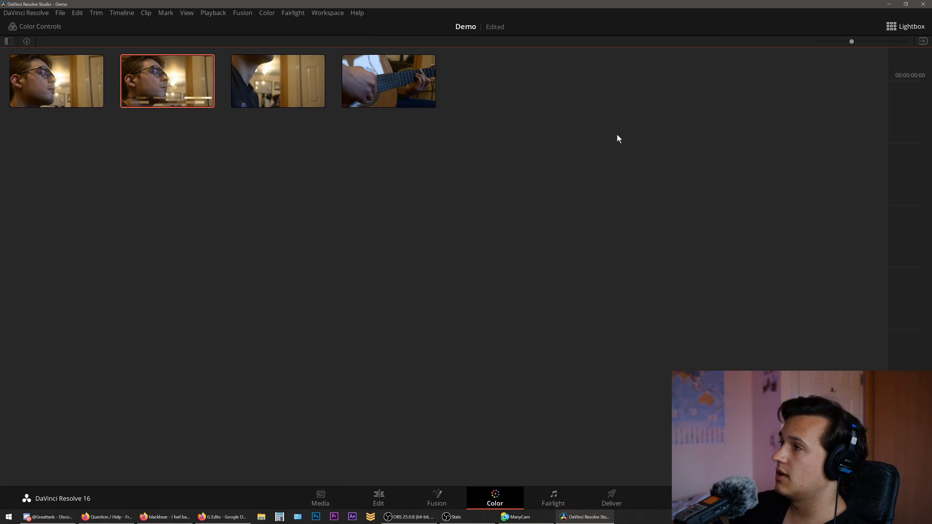
{"action": "mouse_move", "coordinate": [850, 44]}
{"action": "left_mouse_down"}
{"action": "mouse_move", "coordinate": [815, 45]}
{"action": "mouse_move", "coordinate": [868, 42]}
{"action": "left_mouse_up"}
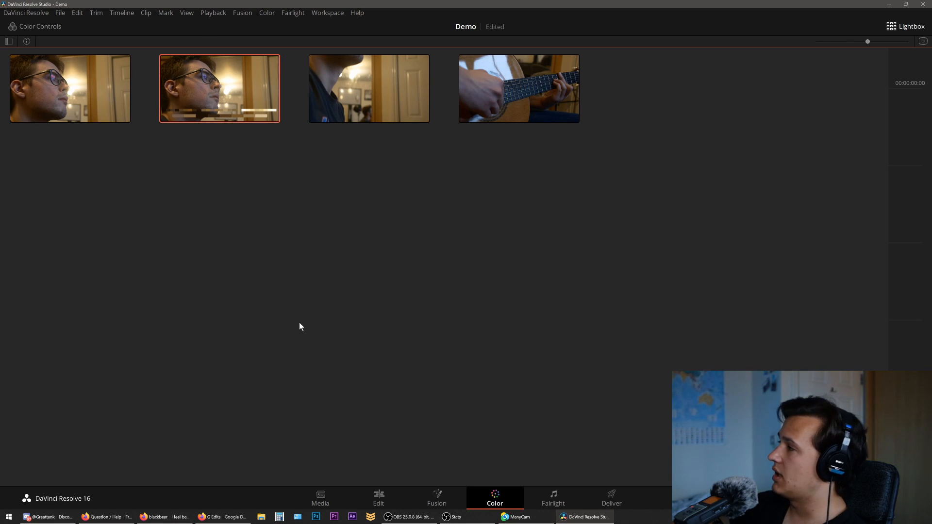
{"action": "left_click", "coordinate": [907, 27]}
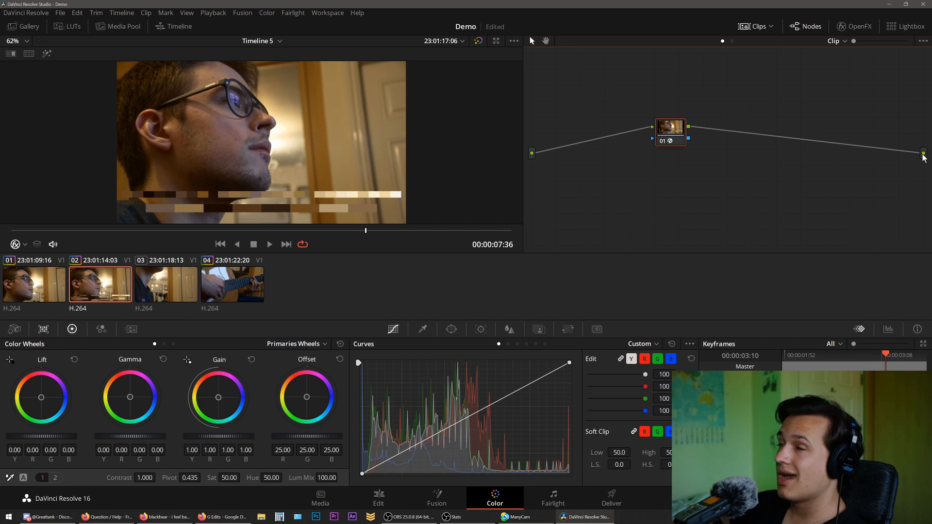
Step: Add two serial nodes after node 01 and two nodes parallel to node 03, and spread out the branches and mixer
{"action": "left_click_drag", "start_coordinate": [667, 136], "coordinate": [620, 141]}
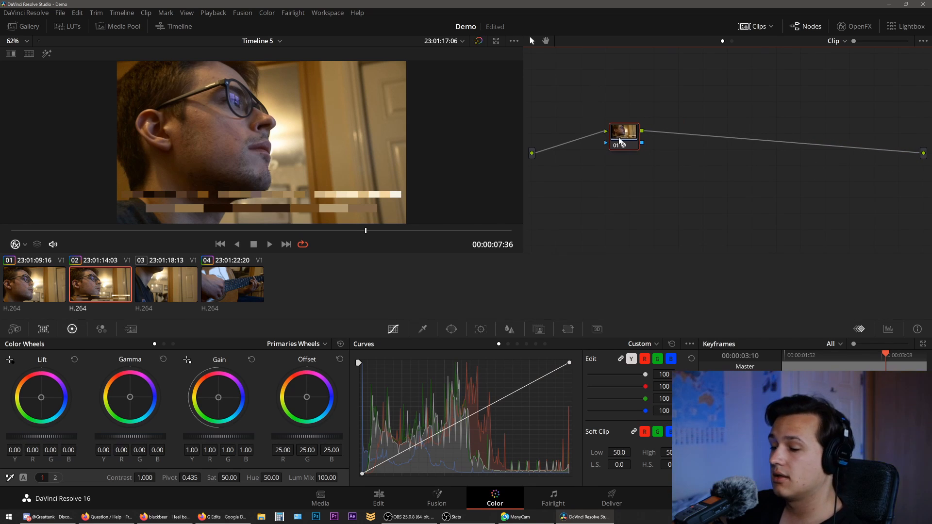
{"action": "key", "text": "alt+s"}
{"action": "key", "text": "alt+s"}
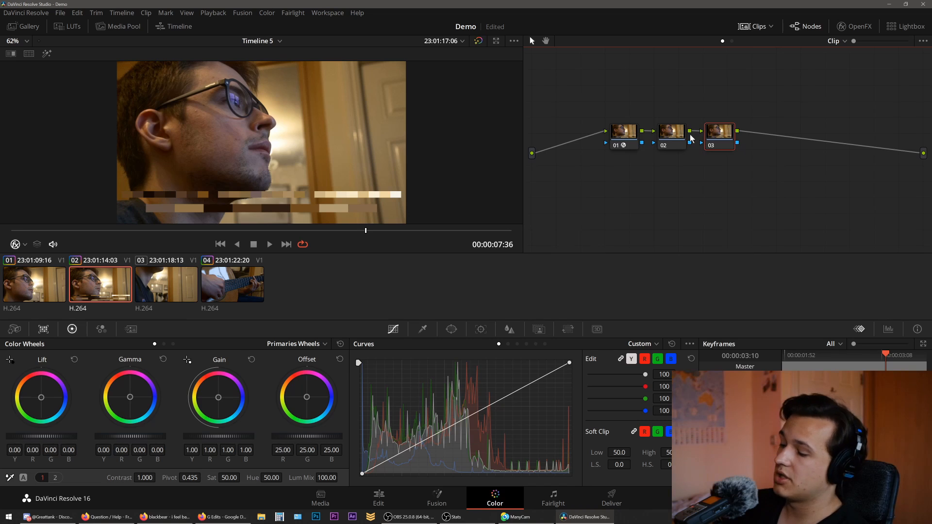
{"action": "key", "text": "alt+p"}
{"action": "key", "text": "alt+p"}
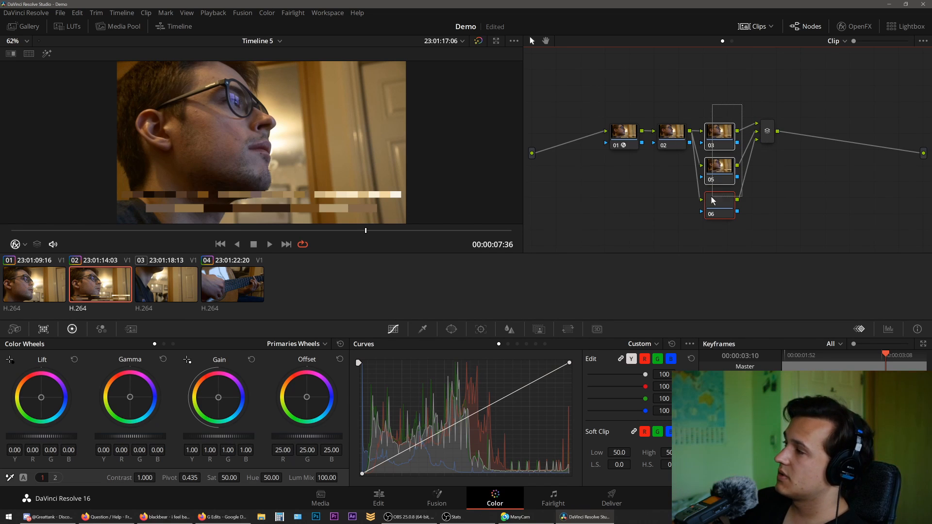
{"action": "left_click_drag", "start_coordinate": [767, 131], "coordinate": [790, 131]}
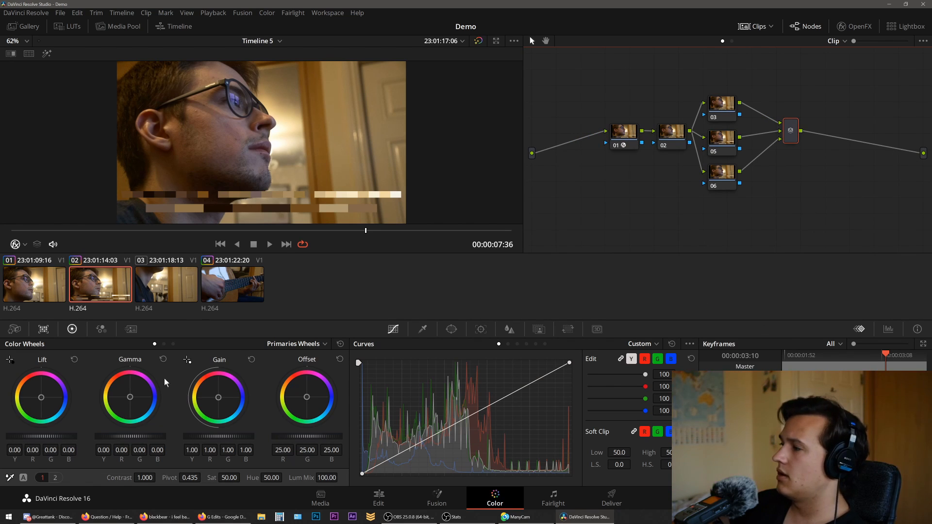
Step: Show the Camera Raw settings for clip 02
{"action": "left_click", "coordinate": [14, 330]}
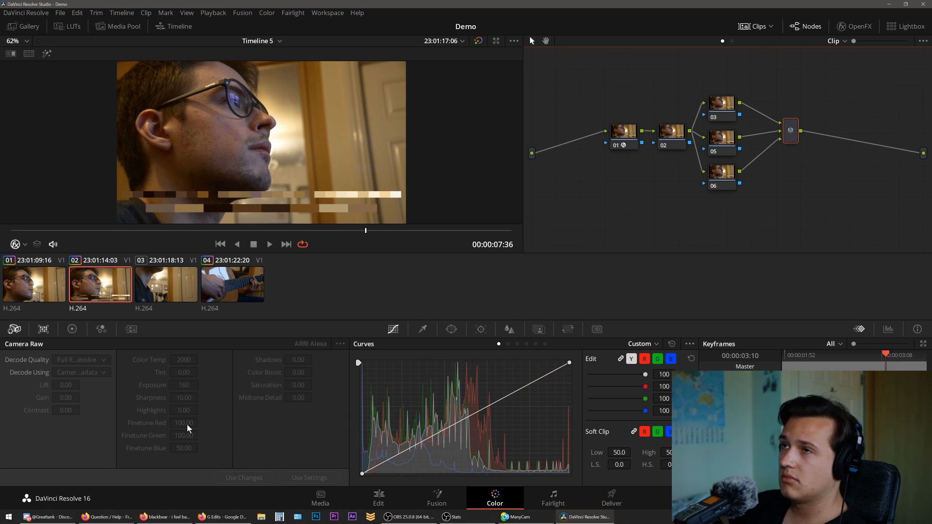
Step: Reset clip 02's grades and nodes, and place the Color Chart overlay on the face for Color Match
{"action": "left_click", "coordinate": [41, 330]}
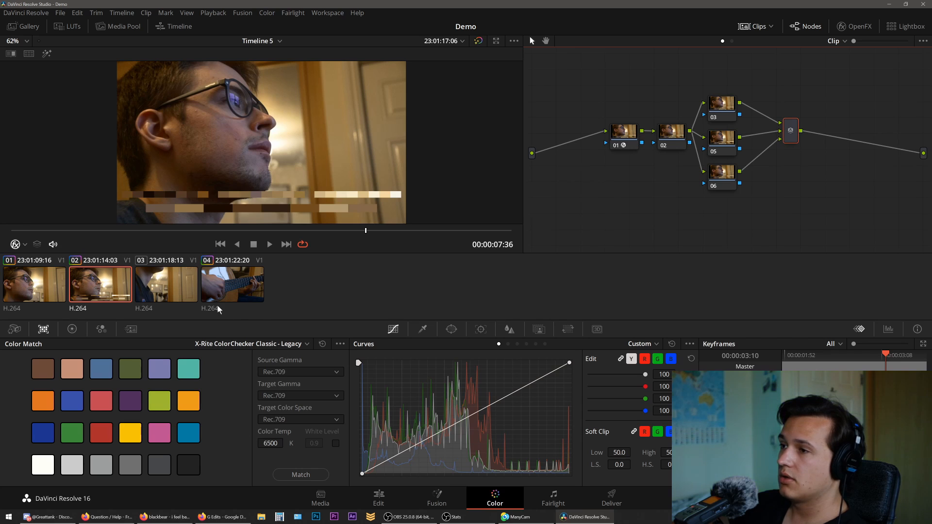
{"action": "key", "text": "ctrl+home"}
{"action": "left_click", "coordinate": [24, 245]}
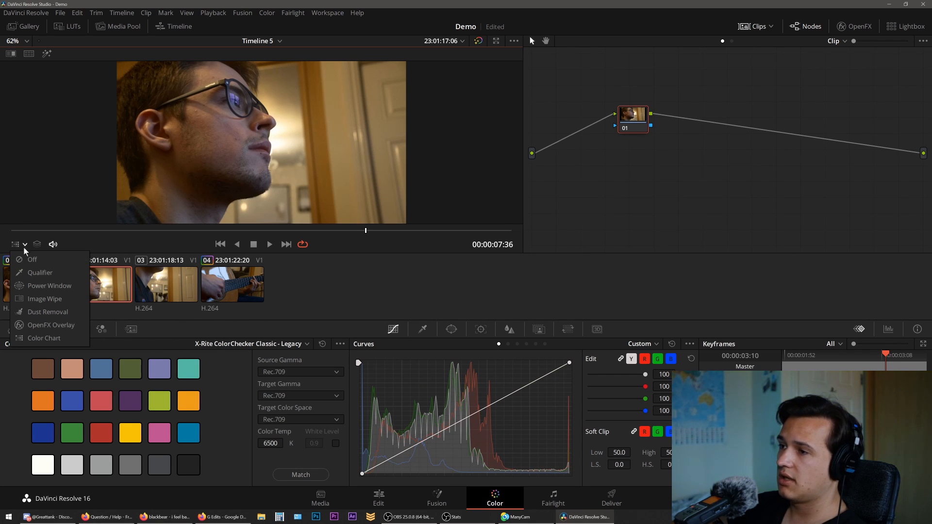
{"action": "left_click", "coordinate": [43, 338]}
{"action": "left_click_drag", "start_coordinate": [275, 155], "coordinate": [260, 150]}
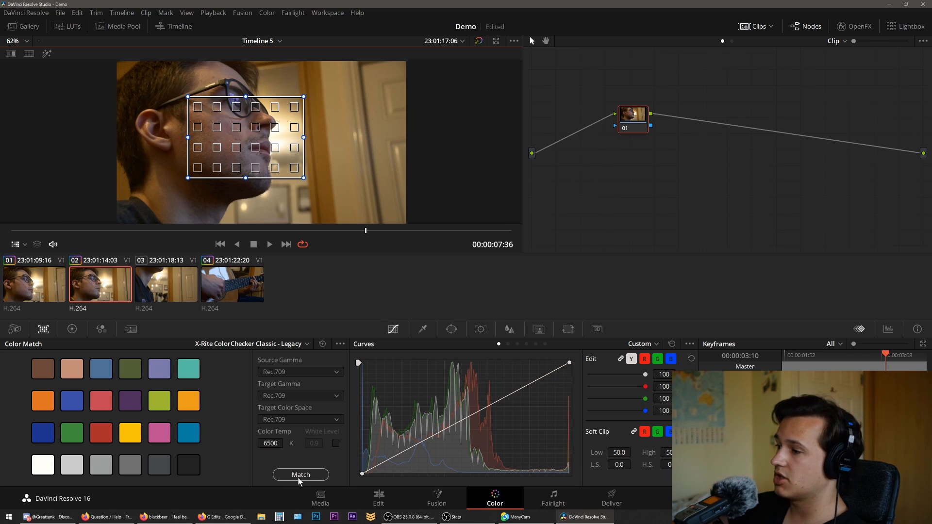
Step: Tour the grading palettes from Color Wheels through Motion Effects, and from Qualifier through Window, Tracker, Blur, Key and Sizing
{"action": "left_click", "coordinate": [74, 331]}
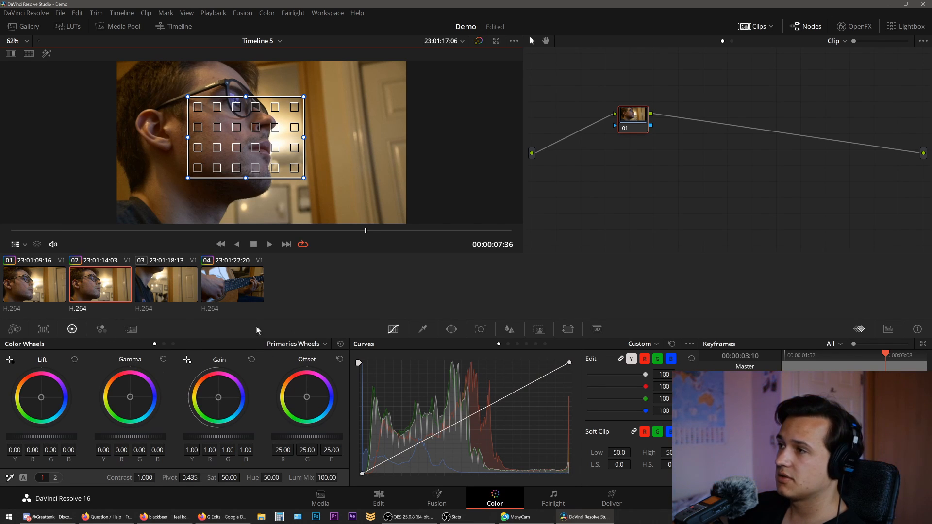
{"action": "left_click", "coordinate": [101, 329]}
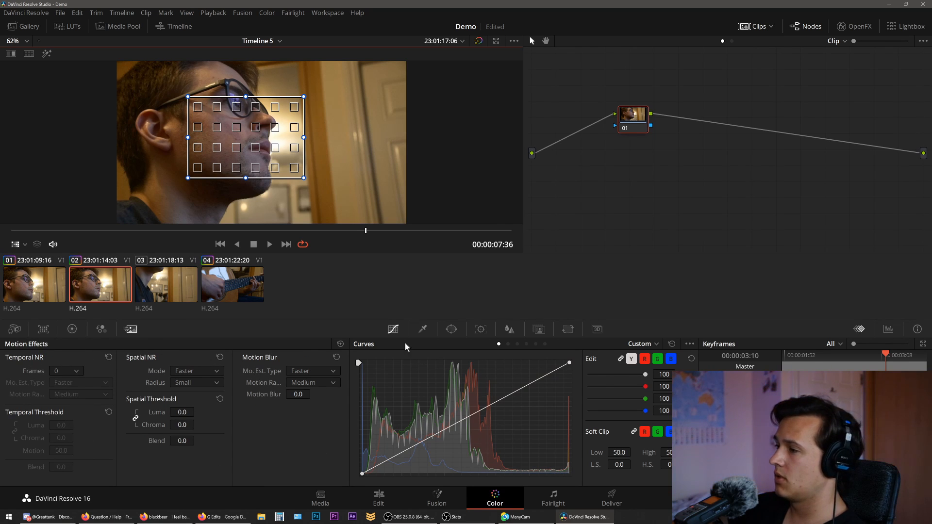
{"action": "left_click", "coordinate": [421, 330]}
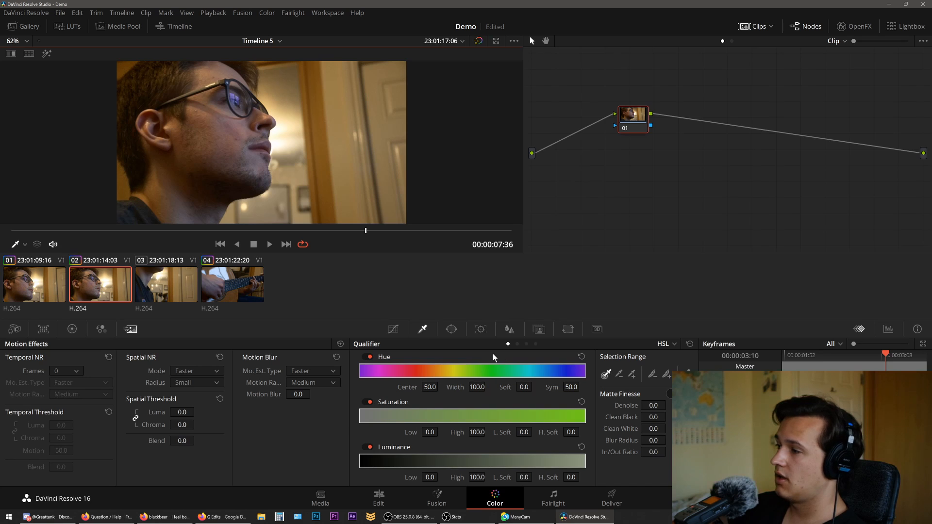
{"action": "left_click", "coordinate": [452, 330]}
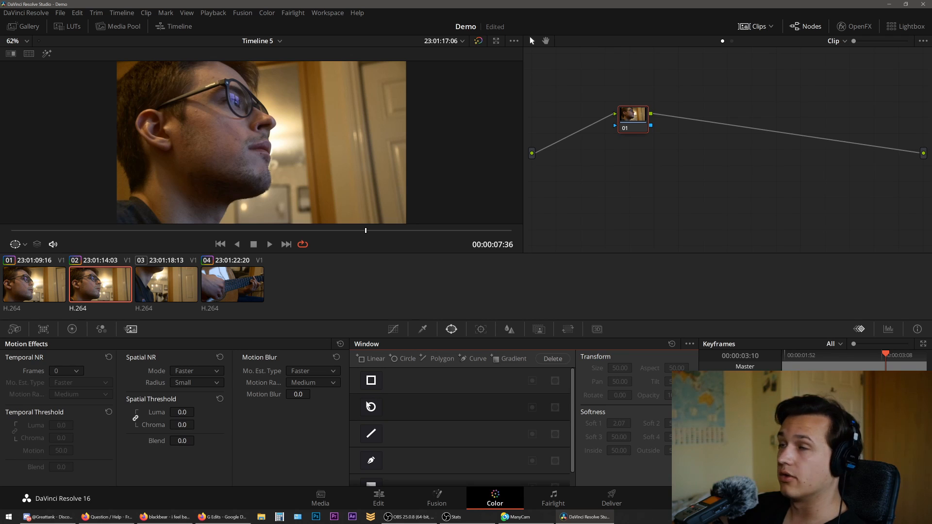
{"action": "left_click", "coordinate": [481, 330]}
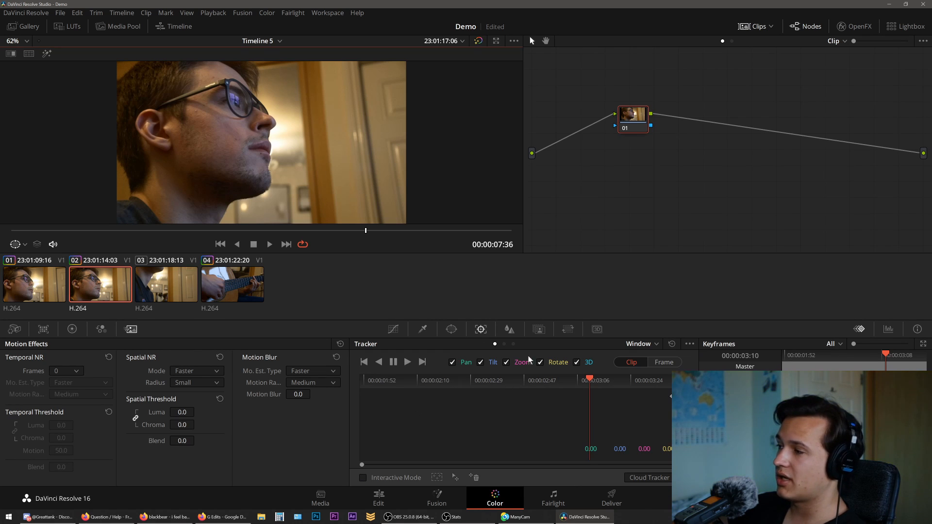
{"action": "left_click", "coordinate": [511, 329]}
{"action": "left_click", "coordinate": [540, 330]}
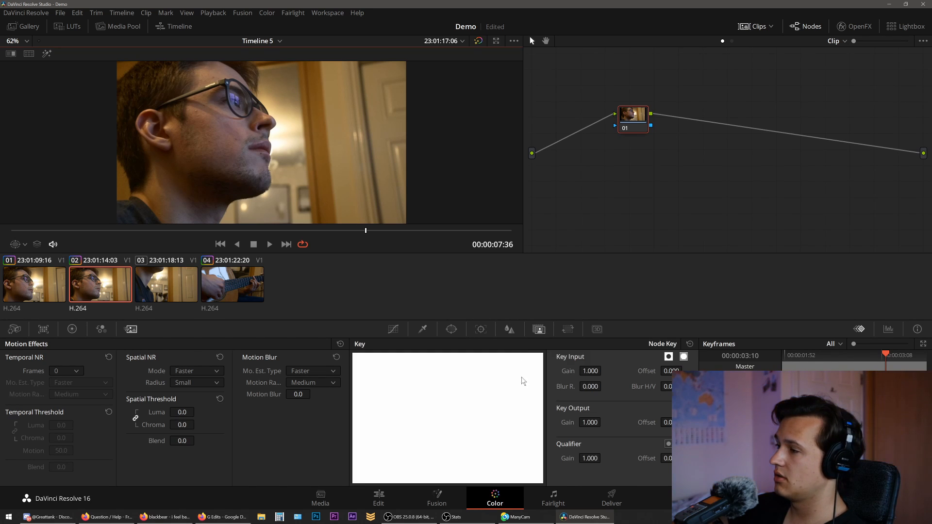
{"action": "left_click", "coordinate": [567, 329]}
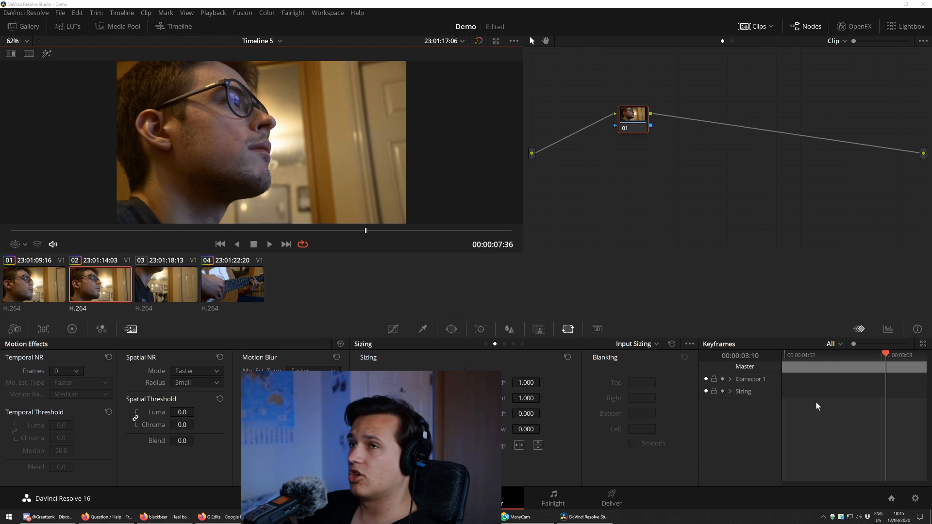
Step: Show the video scopes in place of the keyframes and view clip 02 as a Waveform
{"action": "left_click", "coordinate": [888, 329]}
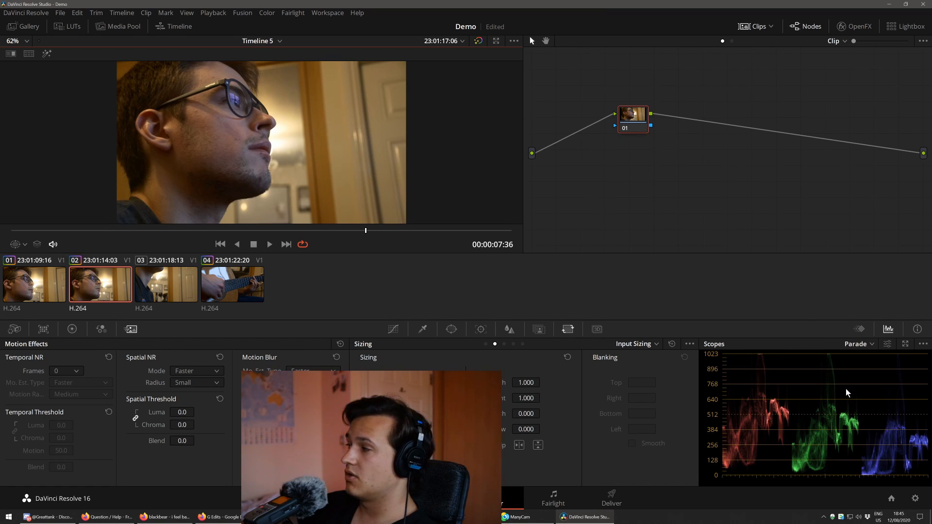
{"action": "left_click", "coordinate": [869, 345]}
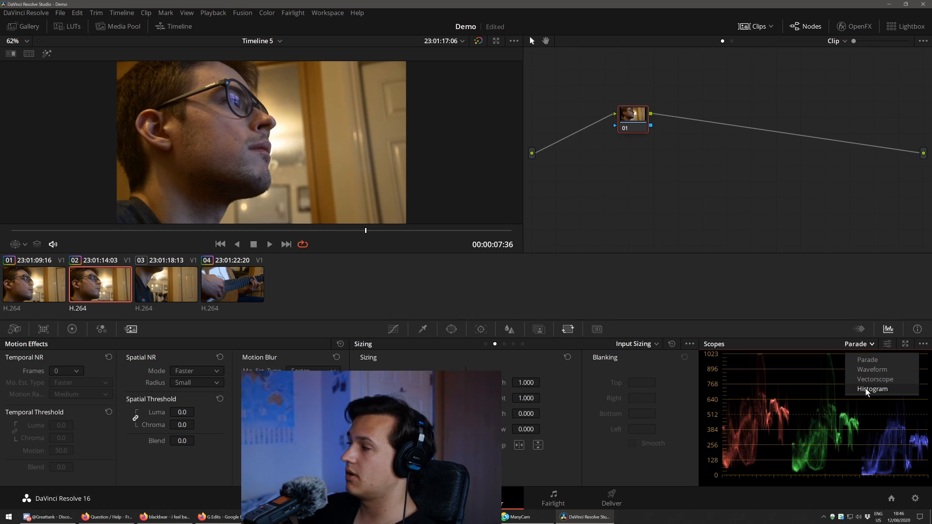
{"action": "left_click", "coordinate": [868, 370]}
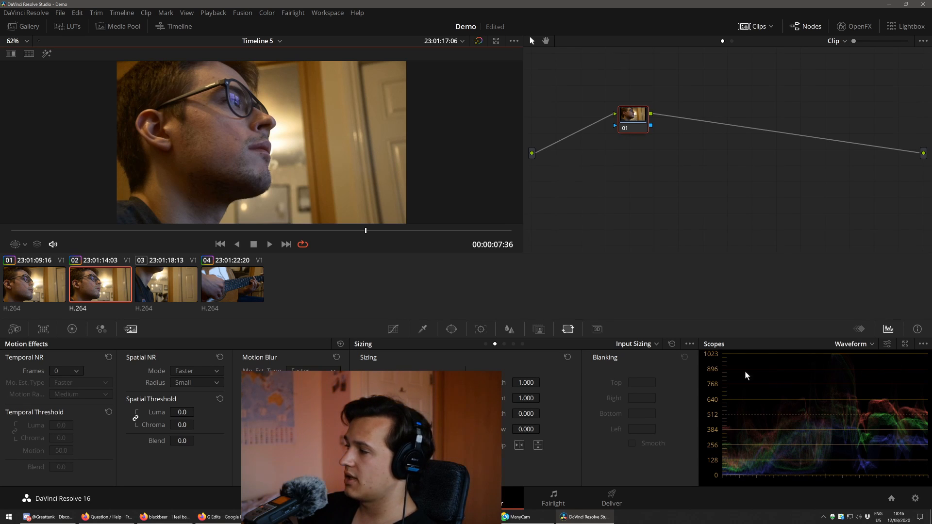
Step: Switch the scope to Vectorscope and enable its Skin Tone Indicator
{"action": "left_click", "coordinate": [869, 344]}
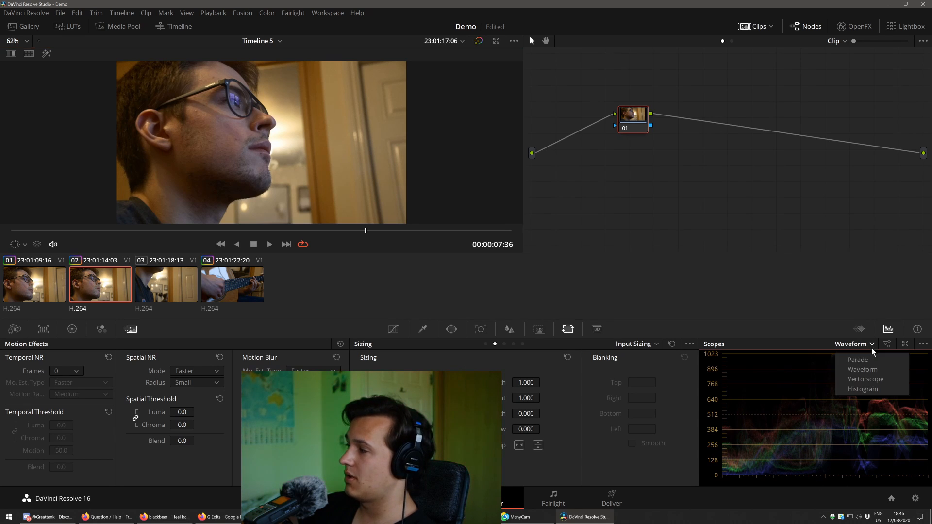
{"action": "left_click", "coordinate": [864, 380]}
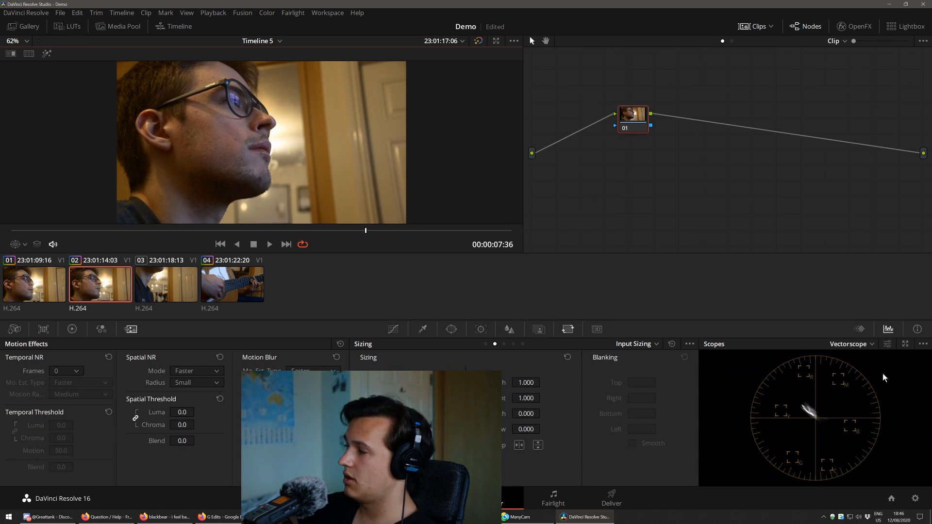
{"action": "left_click", "coordinate": [889, 345]}
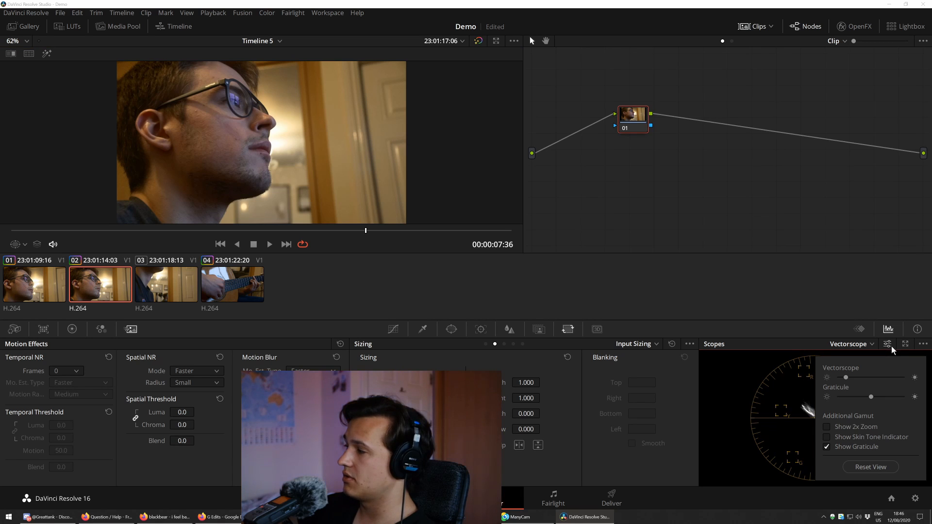
{"action": "left_click", "coordinate": [827, 438]}
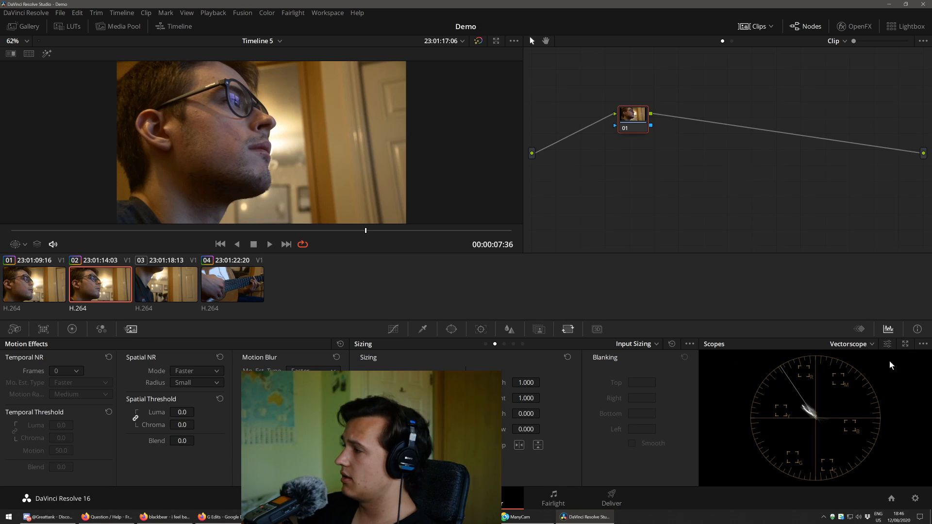
Step: Expand the scopes into a floating window and move it clear of the viewer image
{"action": "left_click", "coordinate": [905, 344]}
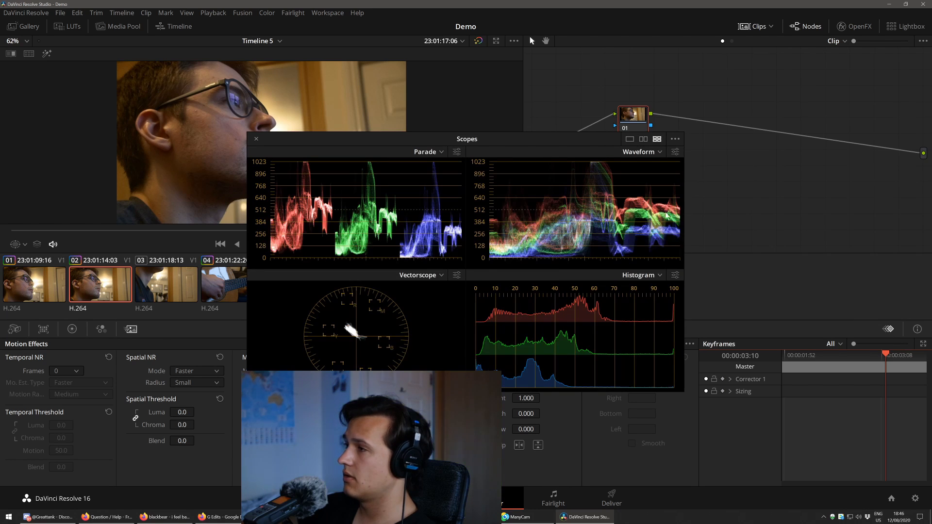
{"action": "left_click_drag", "start_coordinate": [499, 137], "coordinate": [695, 213]}
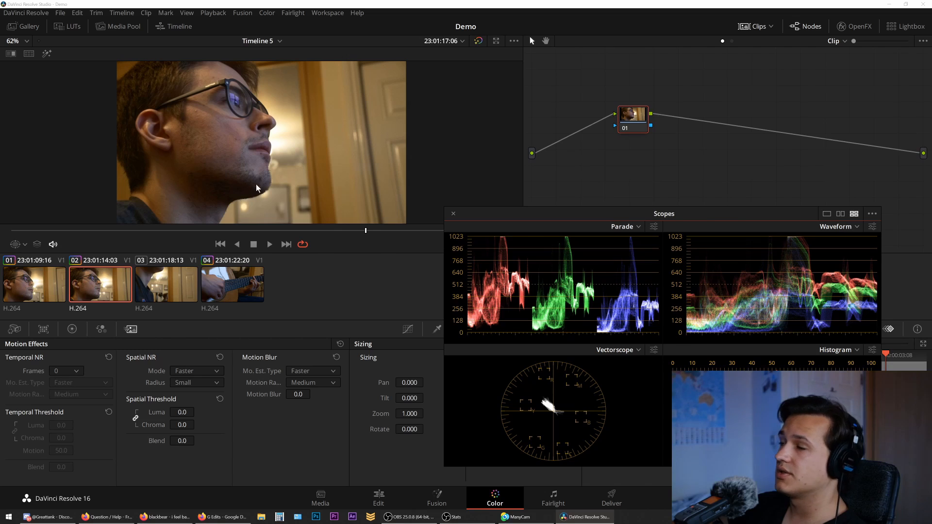
Step: Inspect the face by zooming and panning the viewer image, and return the viewer zoom to Fit
{"action": "scroll", "coordinate": [259, 163], "scroll_direction": "down", "scroll_amount": 3}
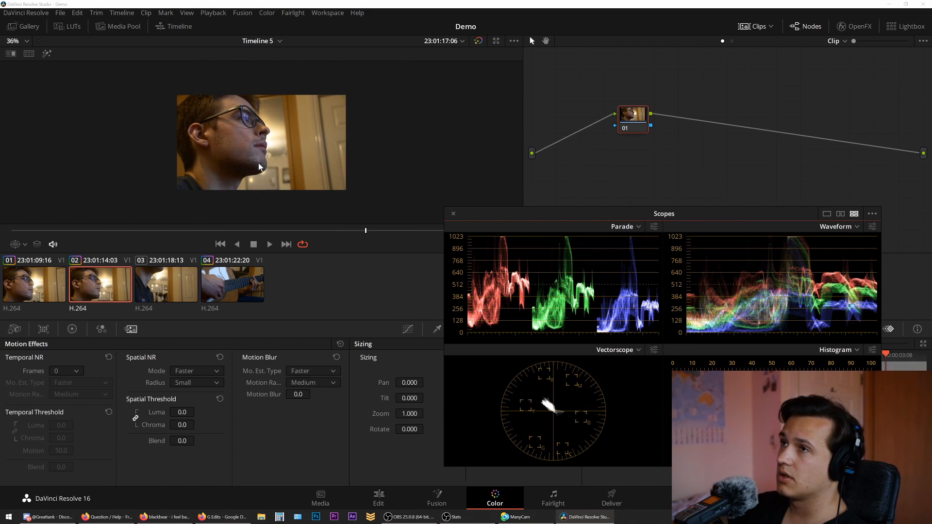
{"action": "scroll", "coordinate": [258, 162], "scroll_direction": "up", "scroll_amount": 5}
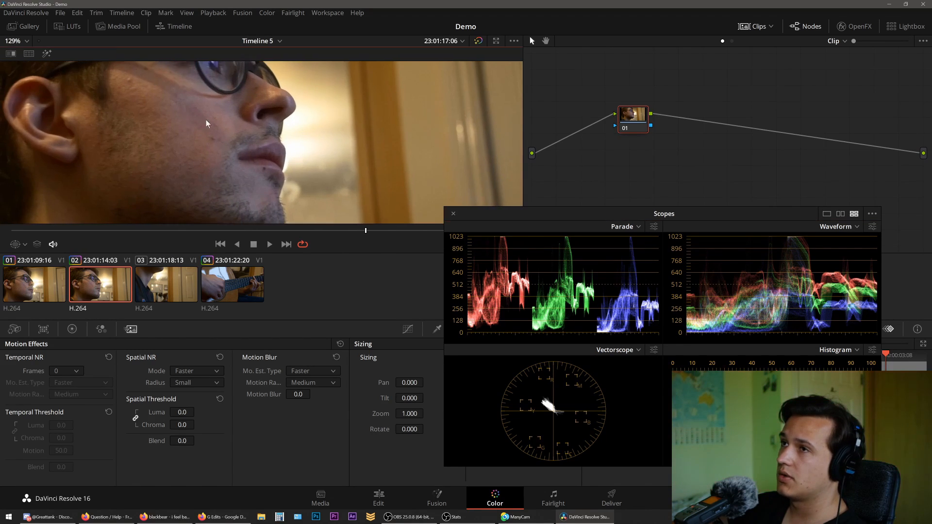
{"action": "scroll", "coordinate": [228, 94], "scroll_direction": "up", "scroll_amount": 1}
{"action": "left_click_drag", "start_coordinate": [228, 94], "coordinate": [21, 72]}
{"action": "left_click", "coordinate": [27, 41]}
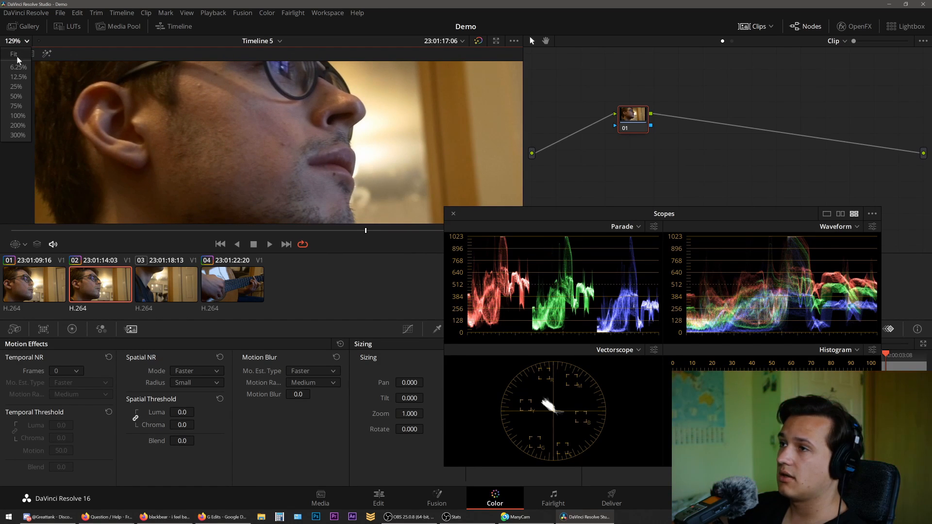
{"action": "left_click", "coordinate": [17, 56]}
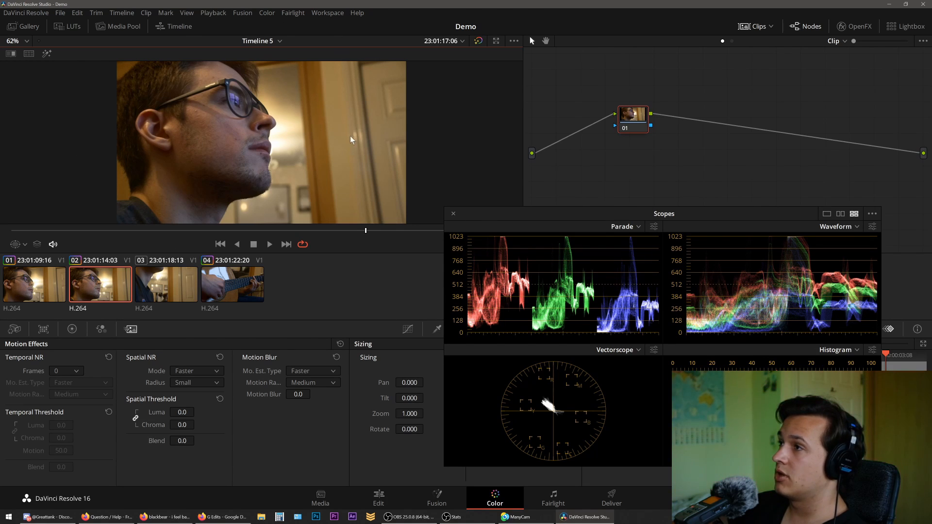
Step: Show the monitor options for the Video Clean Feed, and move the floating scopes window to the middle of the screen
{"action": "left_click", "coordinate": [328, 13]}
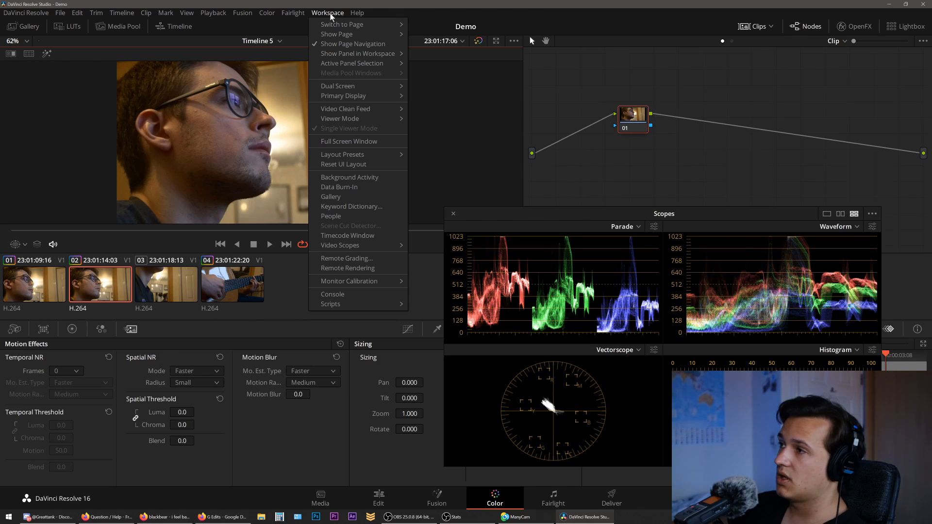
{"action": "left_click", "coordinate": [92, 109]}
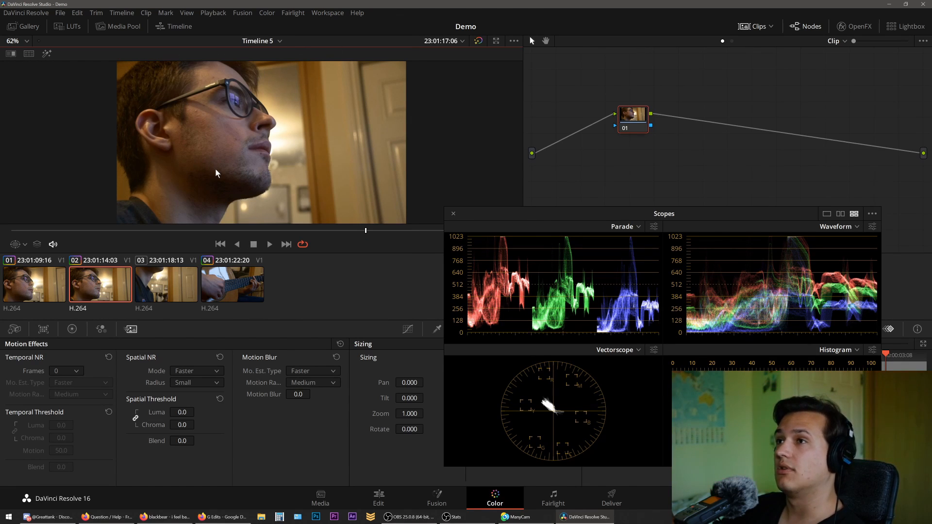
{"action": "left_click", "coordinate": [326, 13]}
{"action": "mouse_move", "coordinate": [366, 111]}
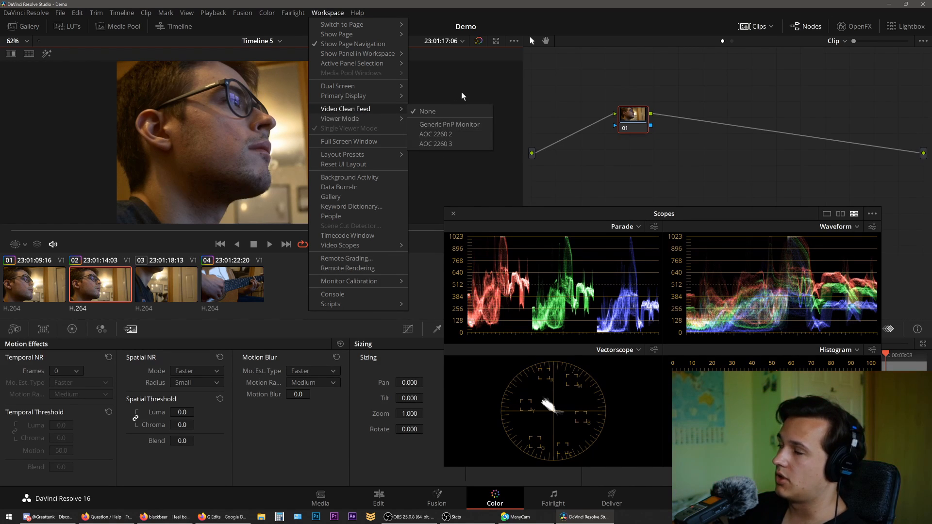
{"action": "left_click_drag", "start_coordinate": [684, 216], "coordinate": [529, 132]}
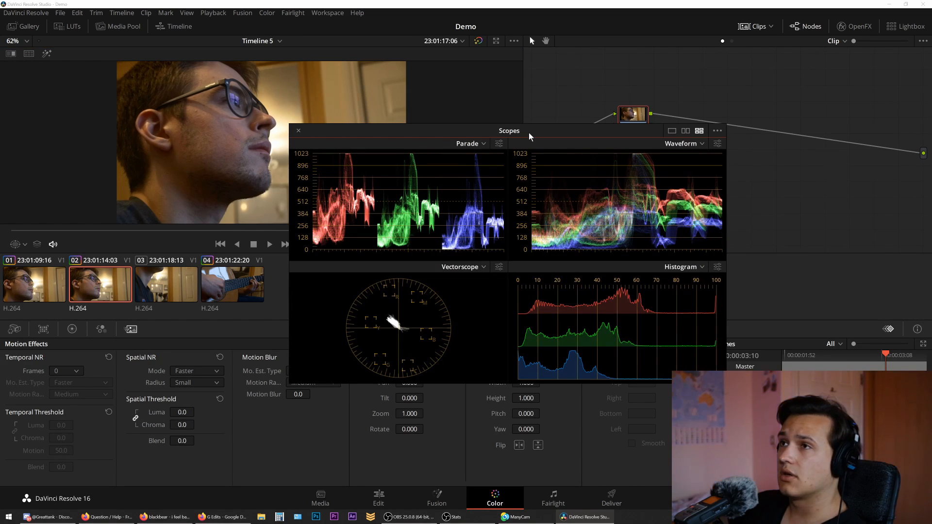